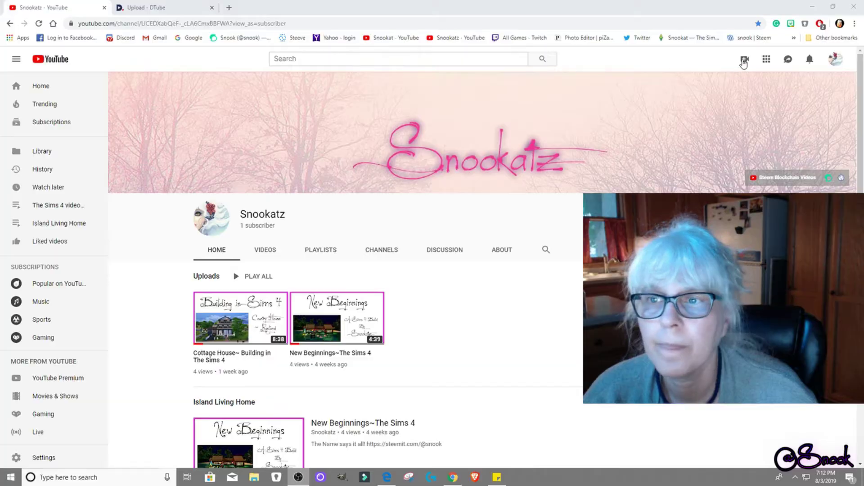
Choose Go live from YouTube's Create menu to begin a new live stream.
click(743, 58)
click(622, 253)
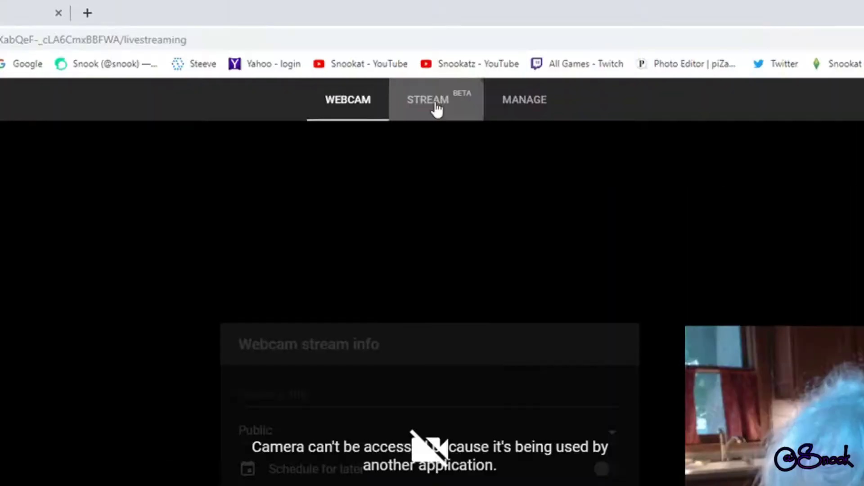
Start a streaming-software stream titled 'How to live stream from YouTube to DTube' with the Steemit description.
click(434, 65)
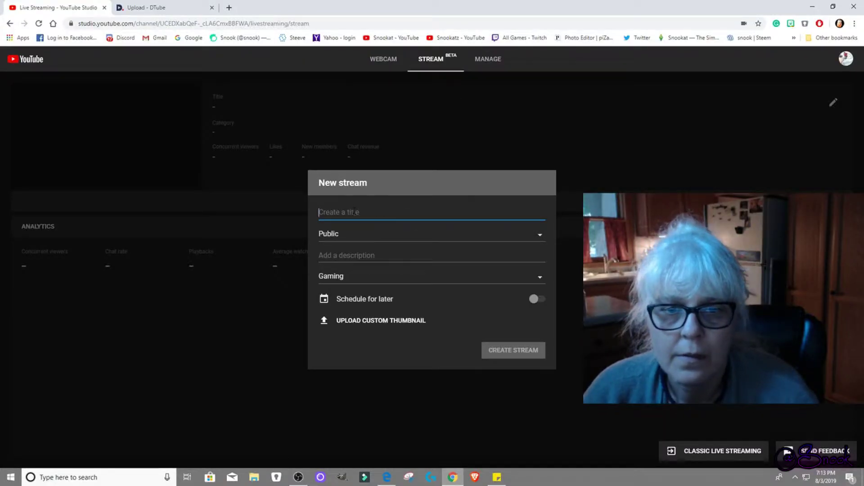
text(How to live stream from YouTube to DTube)
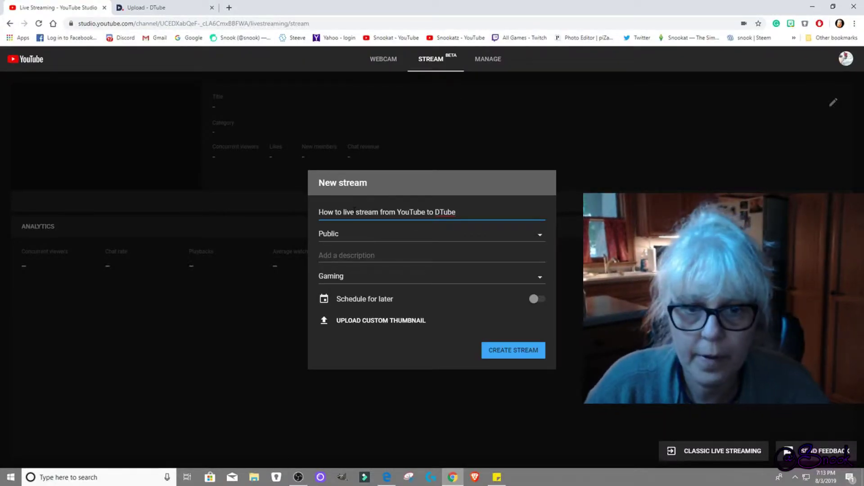
click(353, 255)
text(for Steemit.com/@prettynicevideo)
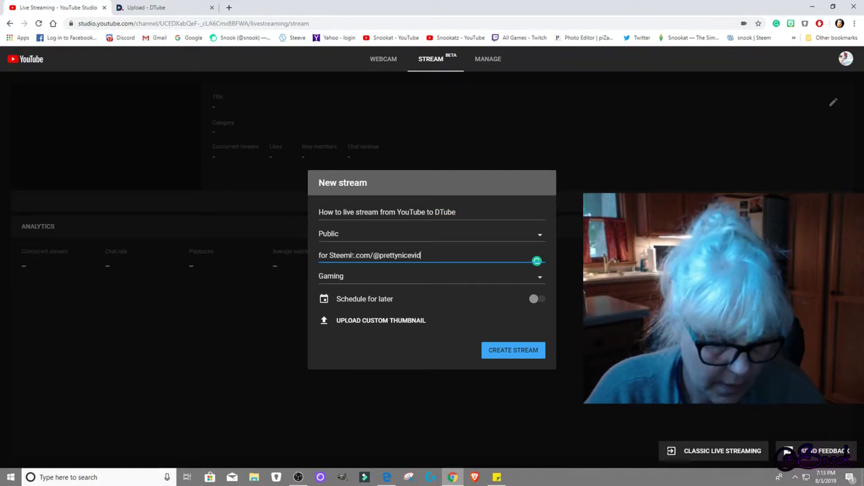
Set the category to Howto & Style and use the last screenshot as the custom thumbnail.
click(540, 277)
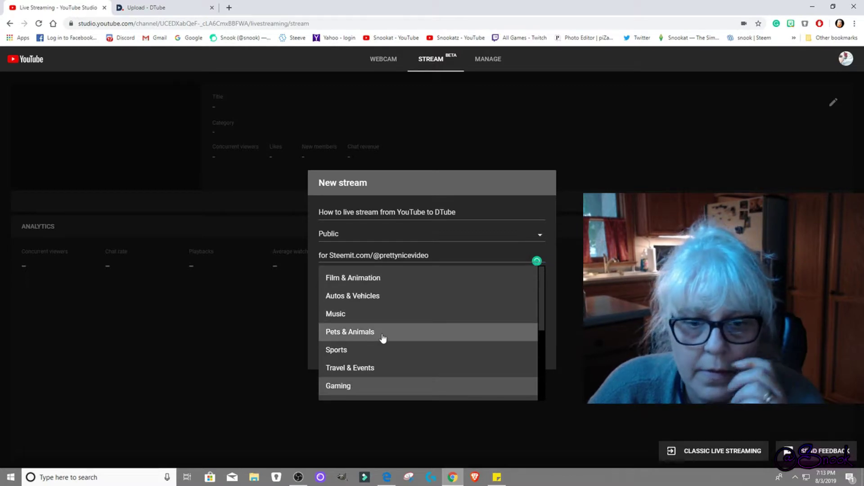
scroll(382, 340, down, 3)
click(382, 335)
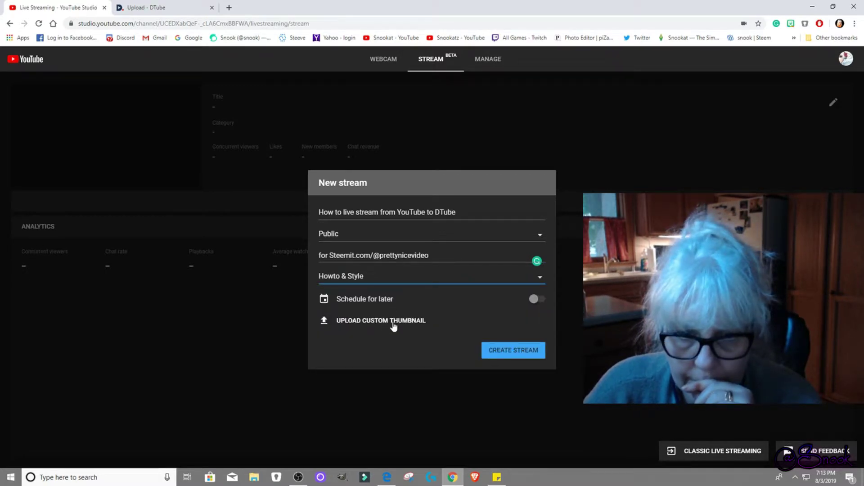
click(398, 322)
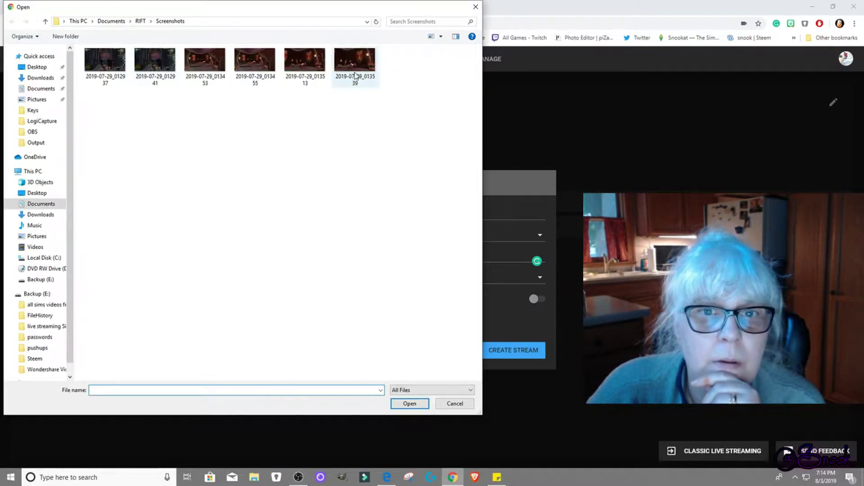
click(355, 67)
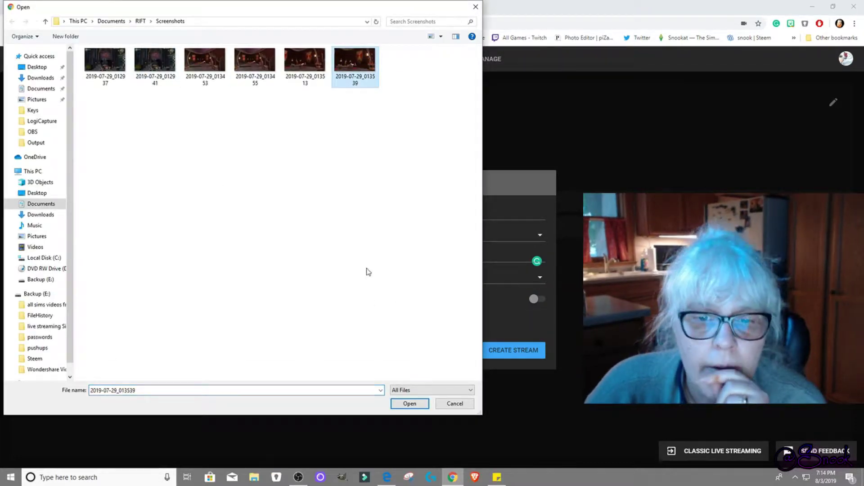
click(399, 406)
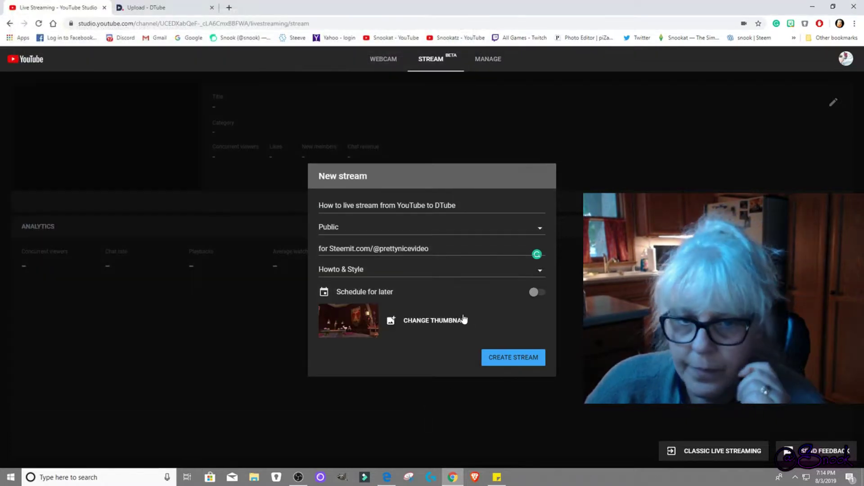
Create the stream, then copy its stream URL and stream key for the streaming software.
click(522, 358)
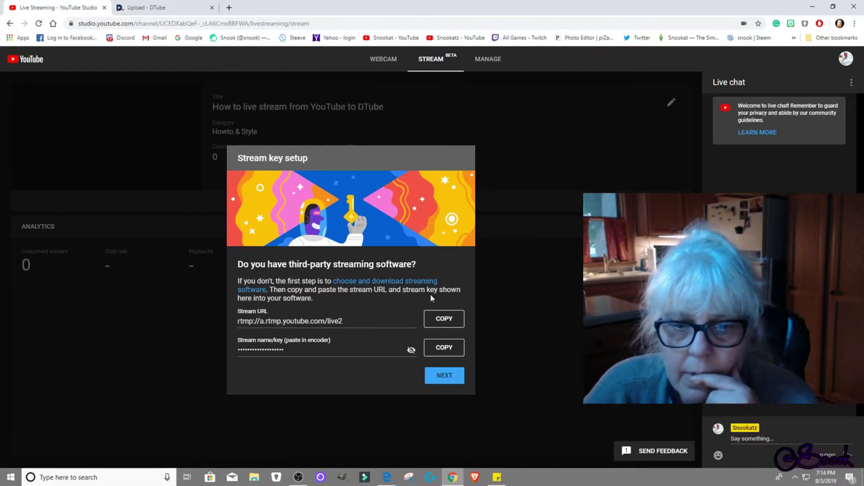
click(441, 320)
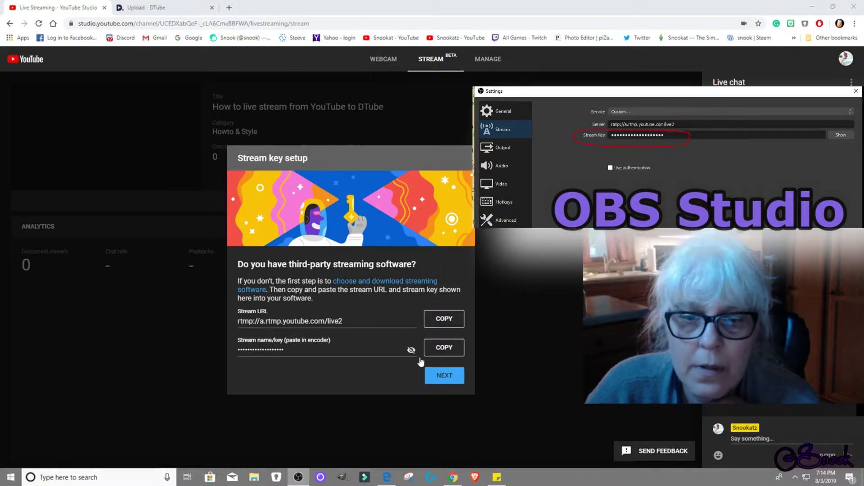
click(436, 351)
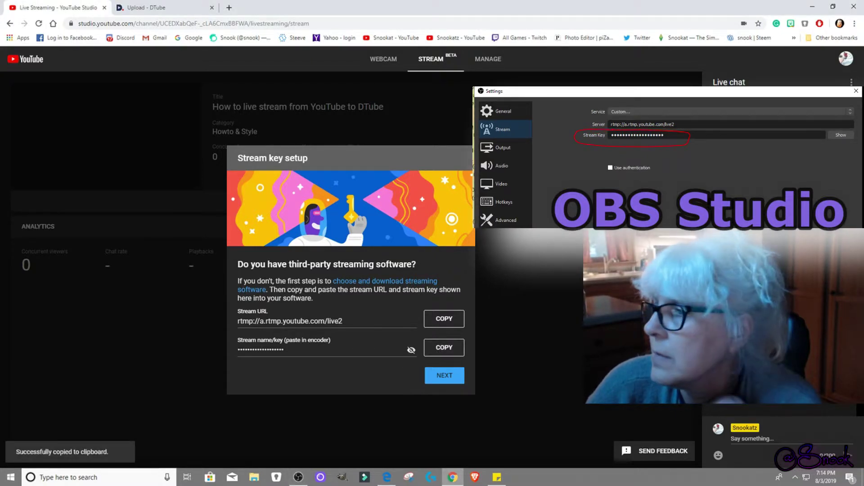
key(alt+Tab)
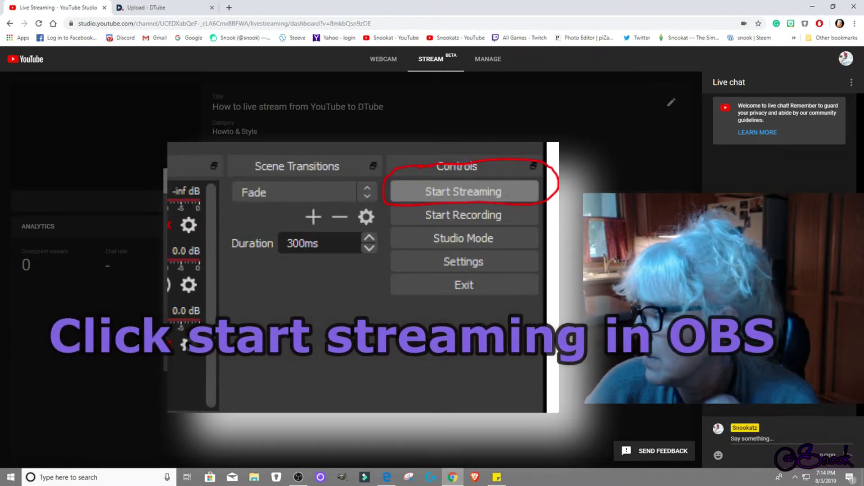
Start streaming from OBS so the stream preview reports an excellent connection.
key(alt+Tab)
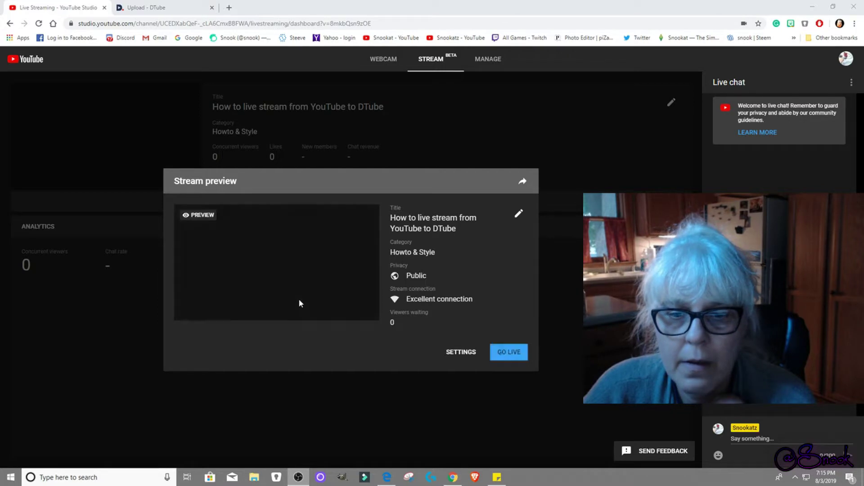
Take the stream live publicly and copy its youtu.be share link.
click(508, 354)
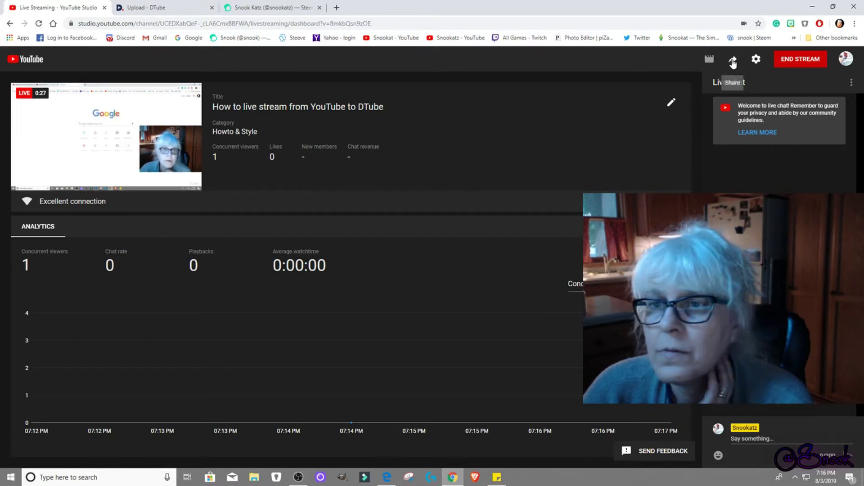
click(733, 61)
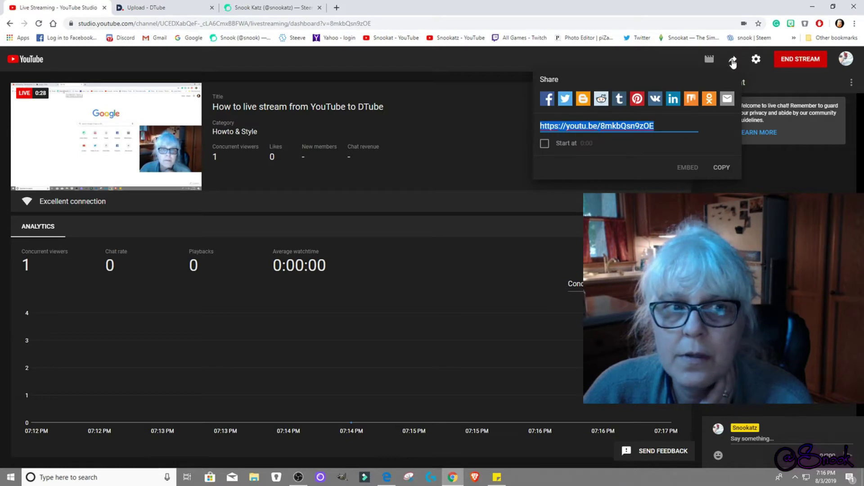
click(721, 169)
On the DTube upload page, paste the youtu.be stream link and load its video details.
click(185, 8)
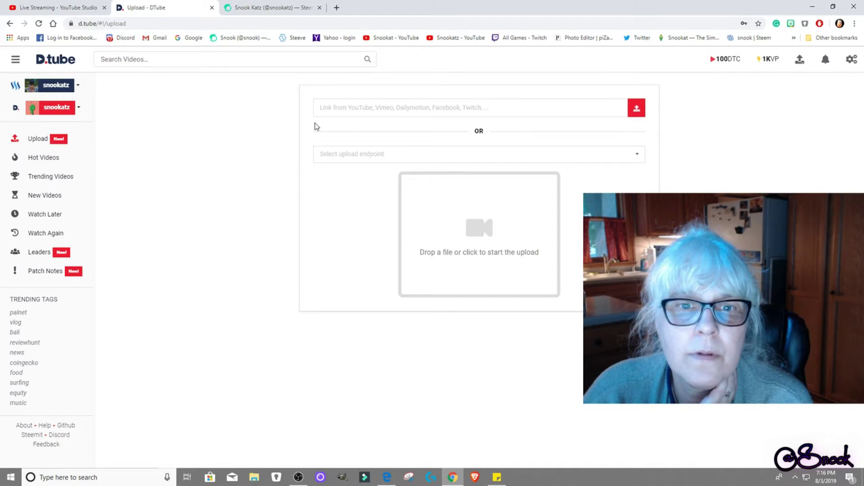
click(353, 108)
right_click(353, 109)
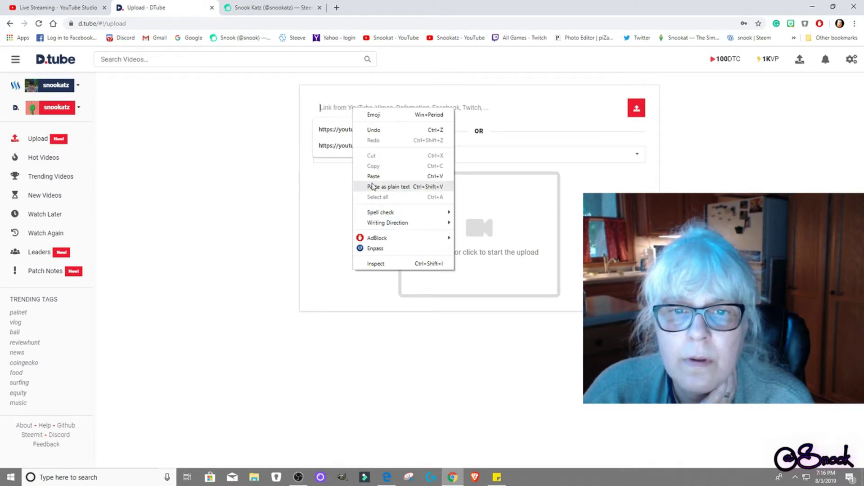
click(374, 177)
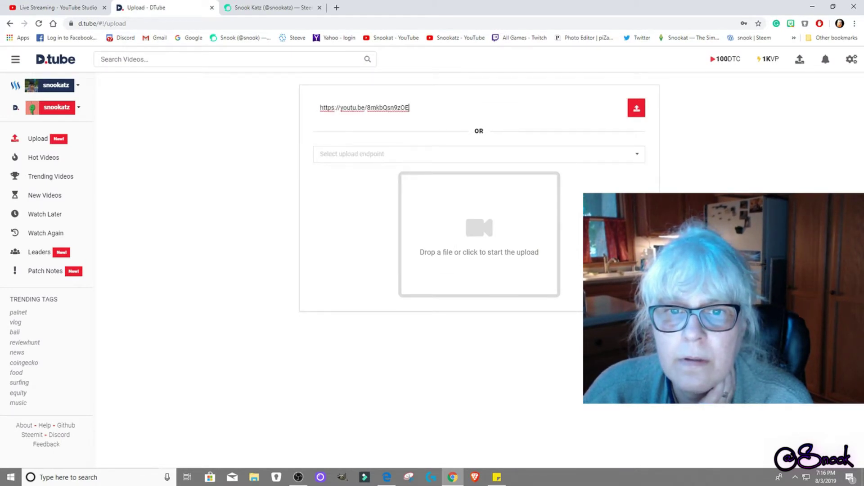
click(637, 111)
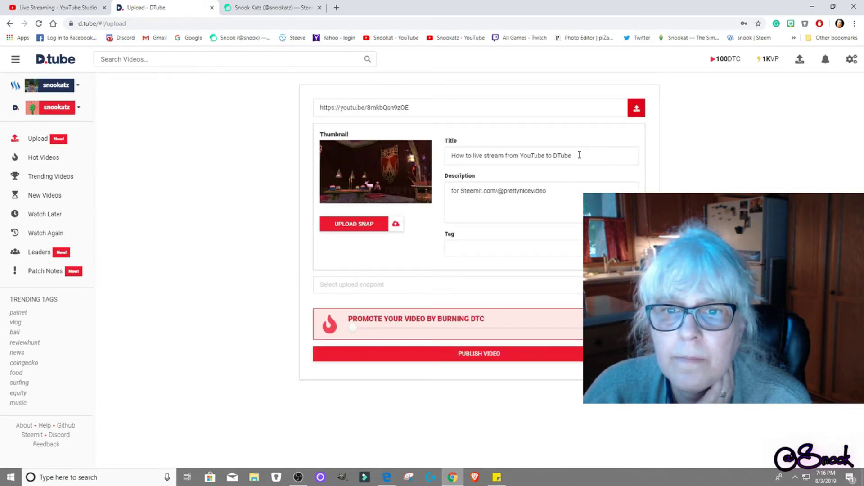
Add the tag 'howto' and publish the video to DTube.
click(475, 249)
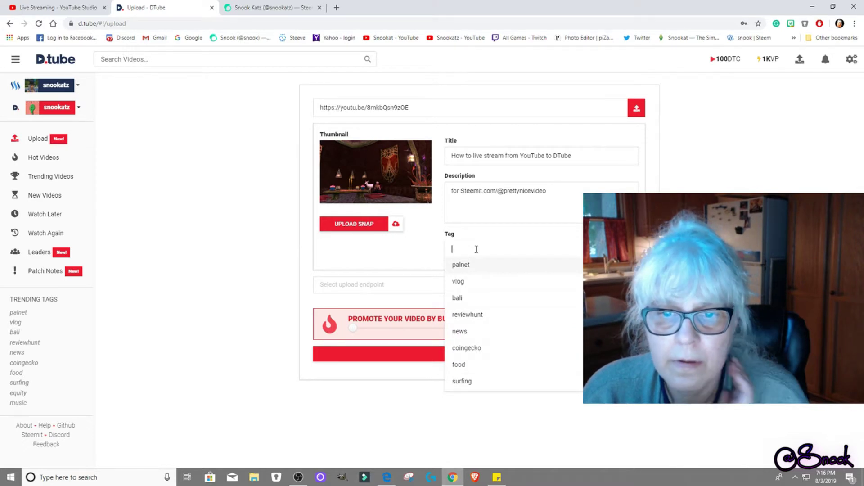
text(howw)
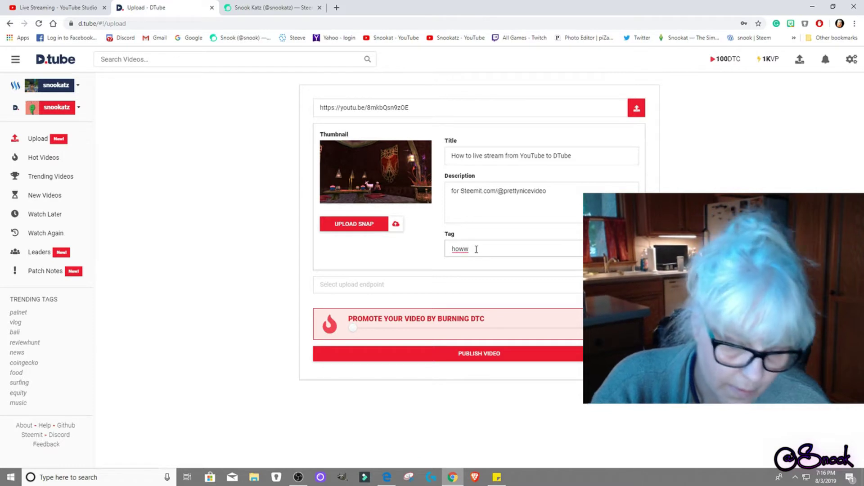
key(BackSpace)
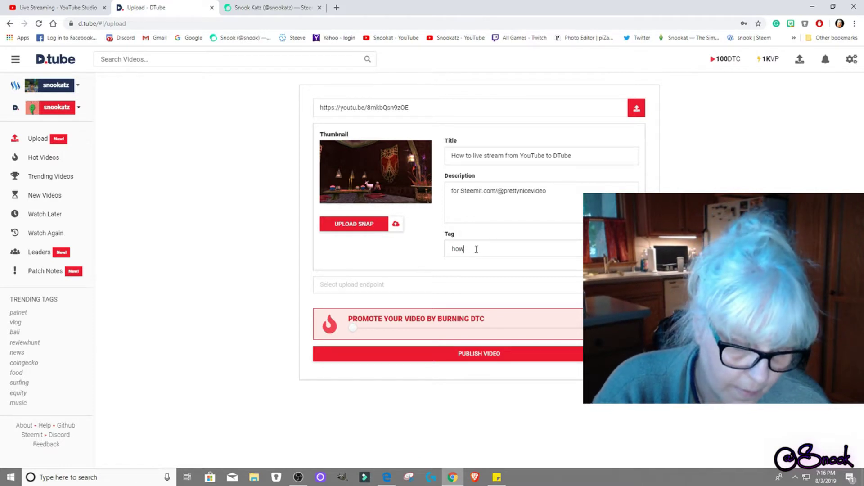
text(to)
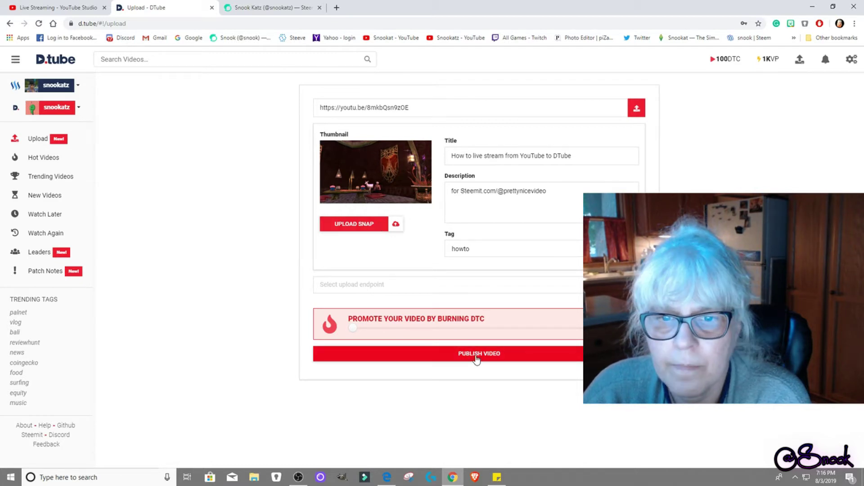
click(477, 359)
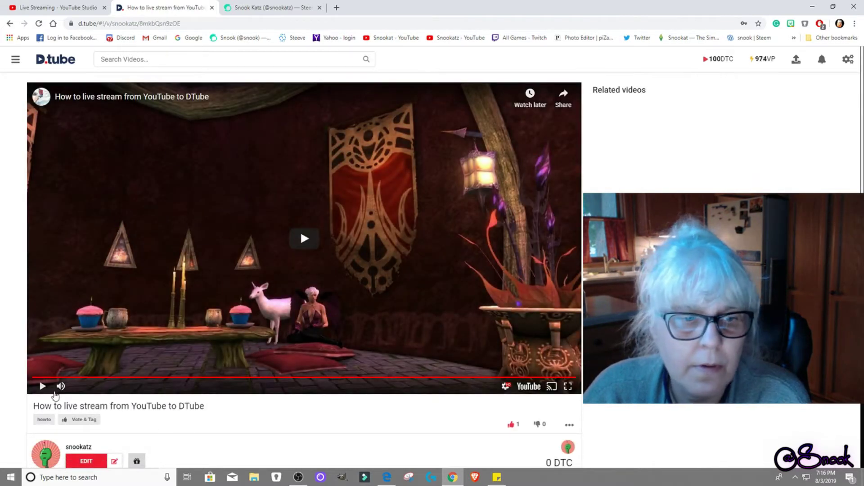
Mute and play the embedded YouTube stream on the new DTube video page.
click(60, 386)
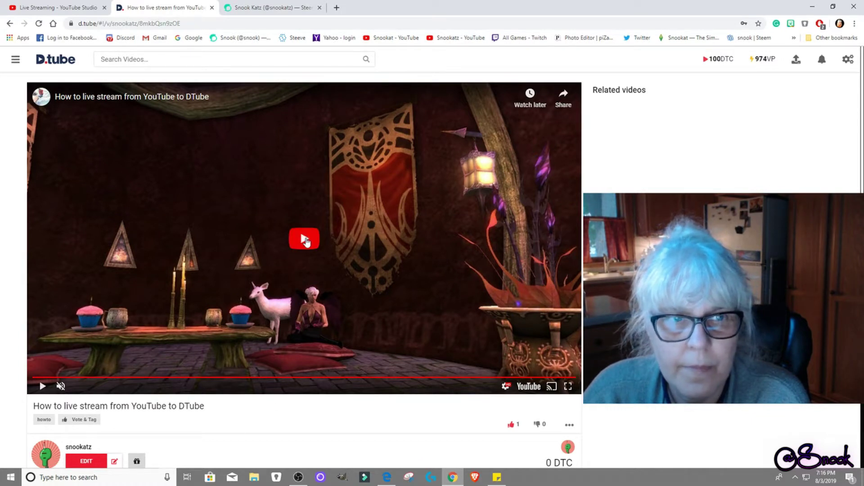
click(306, 242)
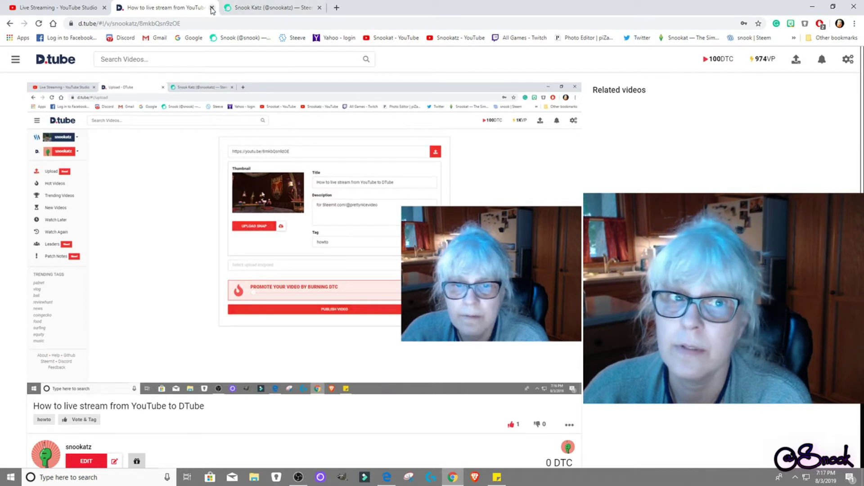
Reload the Steemit profile, open and scroll the new DTube post, then return to YouTube Studio.
click(212, 8)
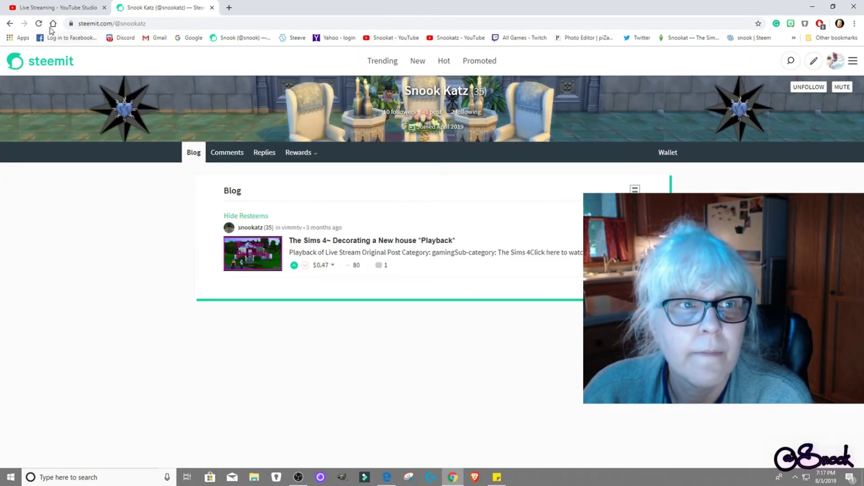
click(39, 25)
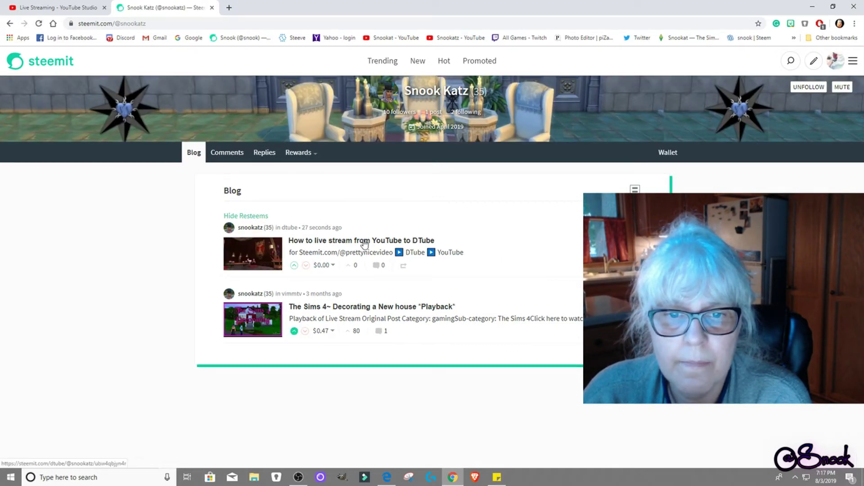
click(365, 241)
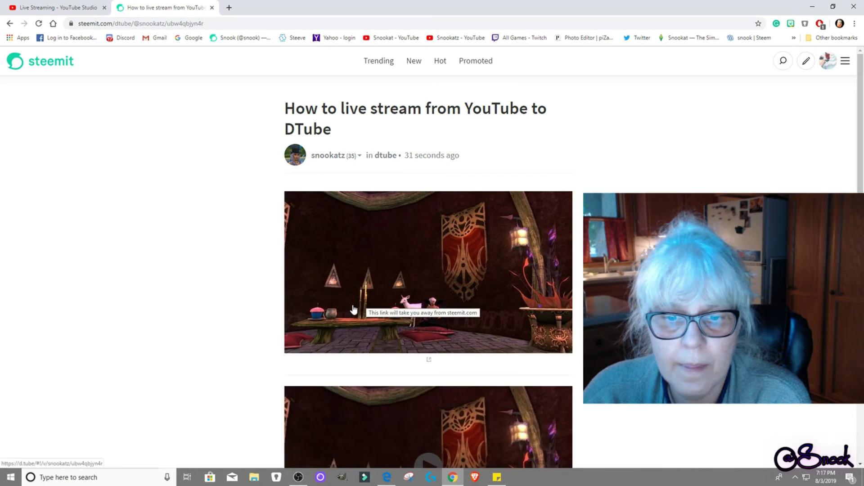
scroll(353, 309, down, 6)
scroll(517, 404, up, 6)
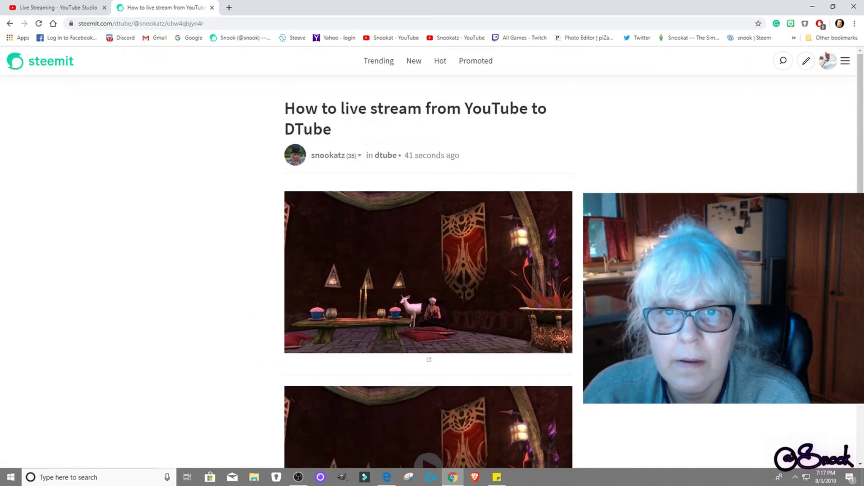
scroll(429, 270, down, 4)
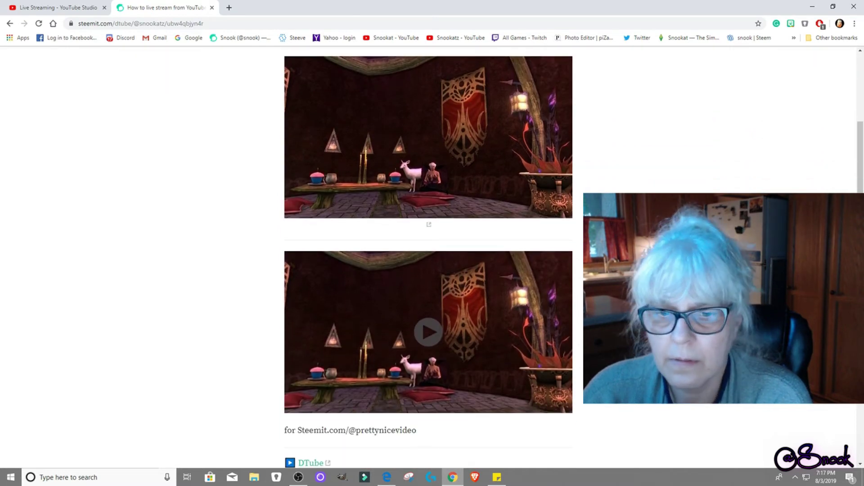
scroll(429, 270, down, 2)
scroll(429, 270, up, 6)
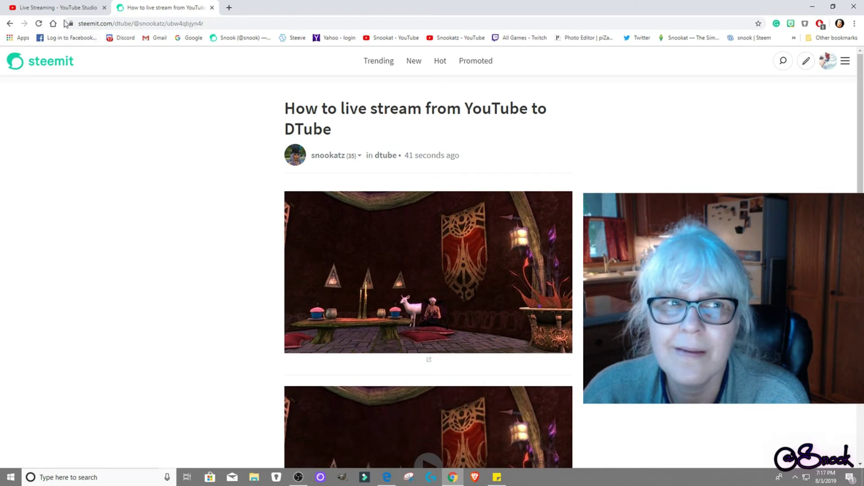
click(61, 6)
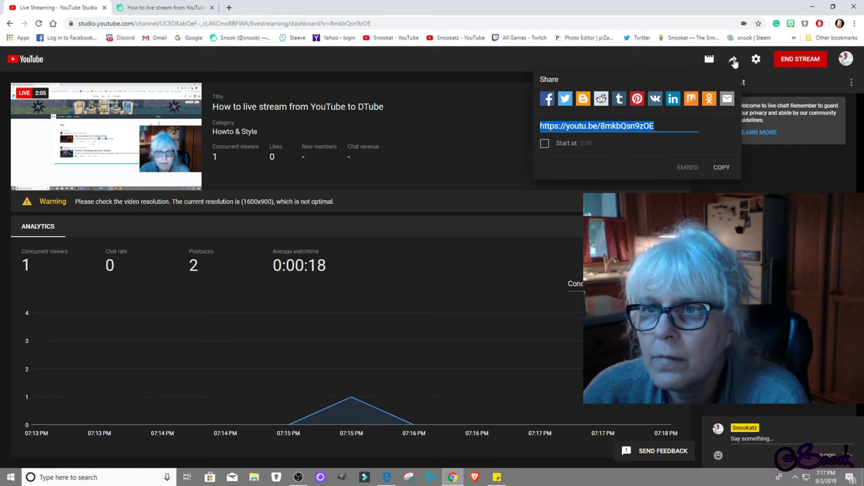
Dismiss the Share popup to reveal the live chat beside the stream dashboard.
click(733, 60)
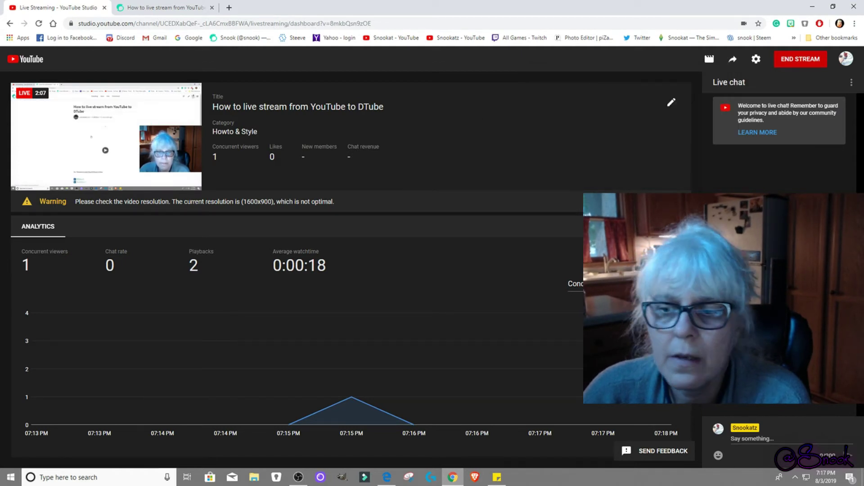